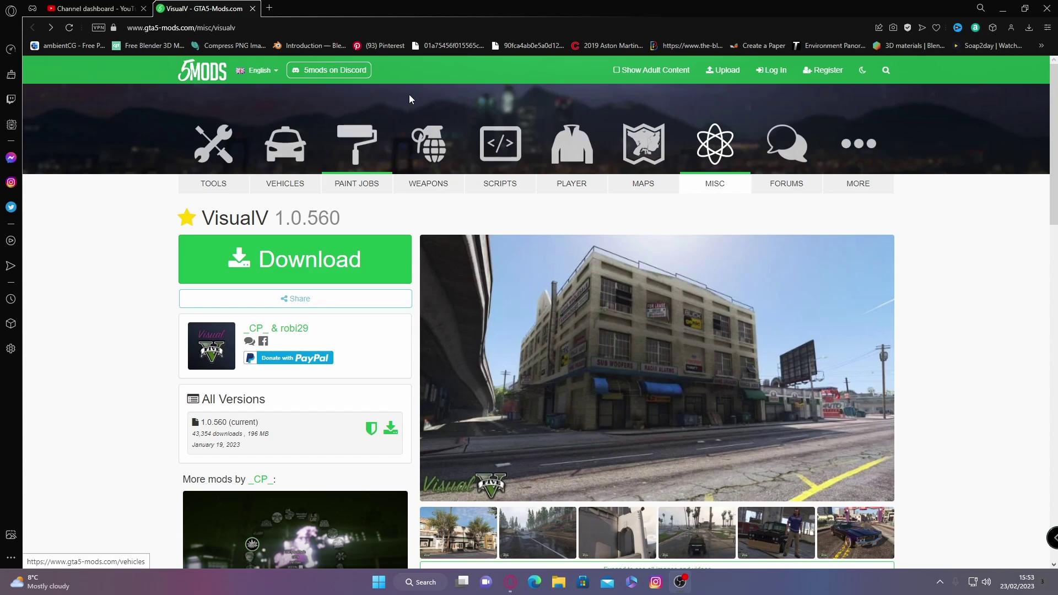
Download the VisualV archive from its GTA5-Mods.com page, cancelling the duplicate download.
left_click(349, 267)
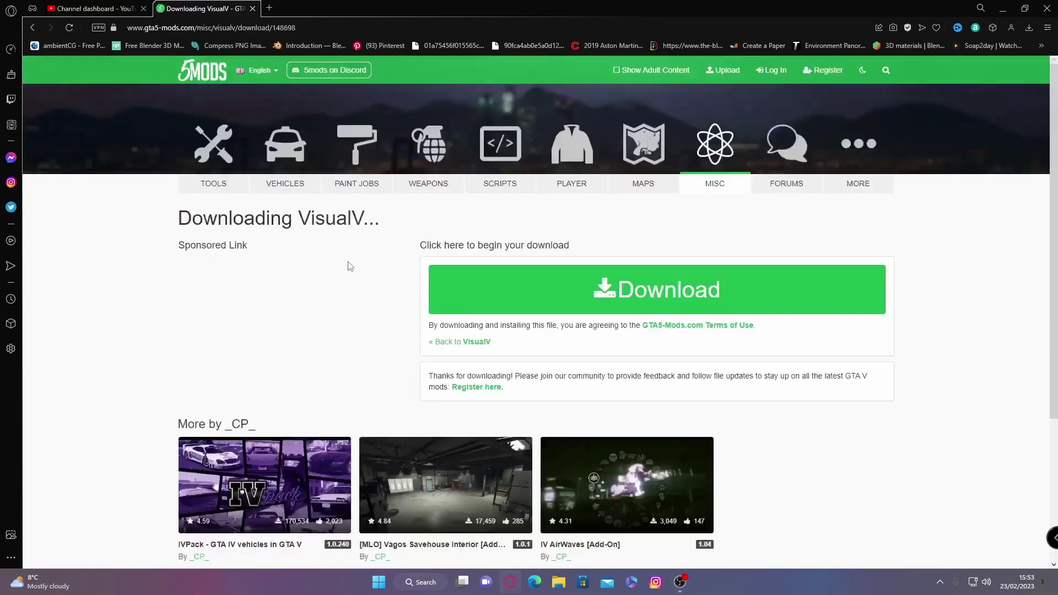
left_click(472, 280)
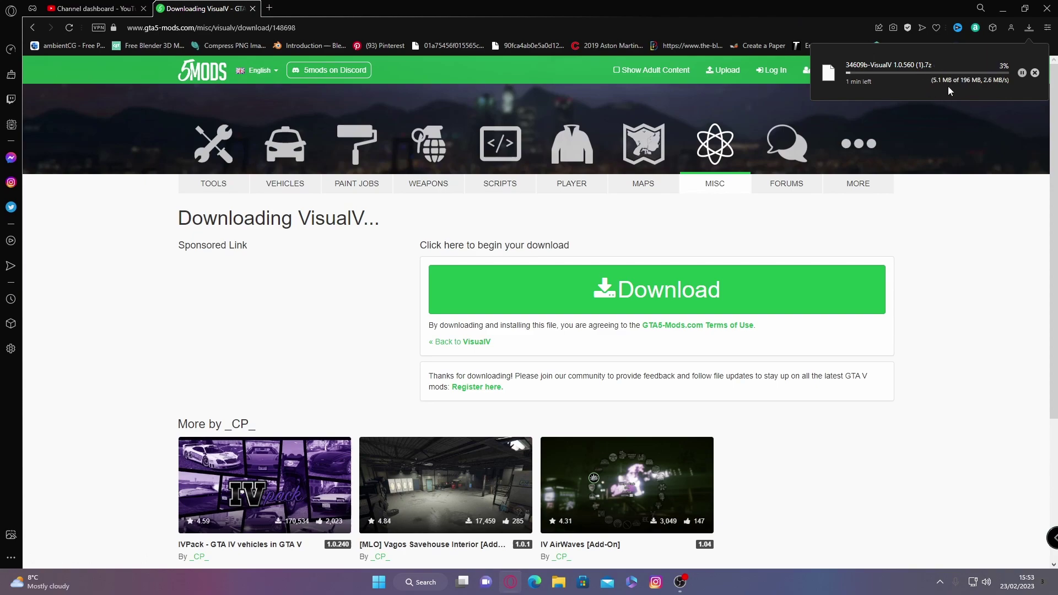
left_click(1034, 74)
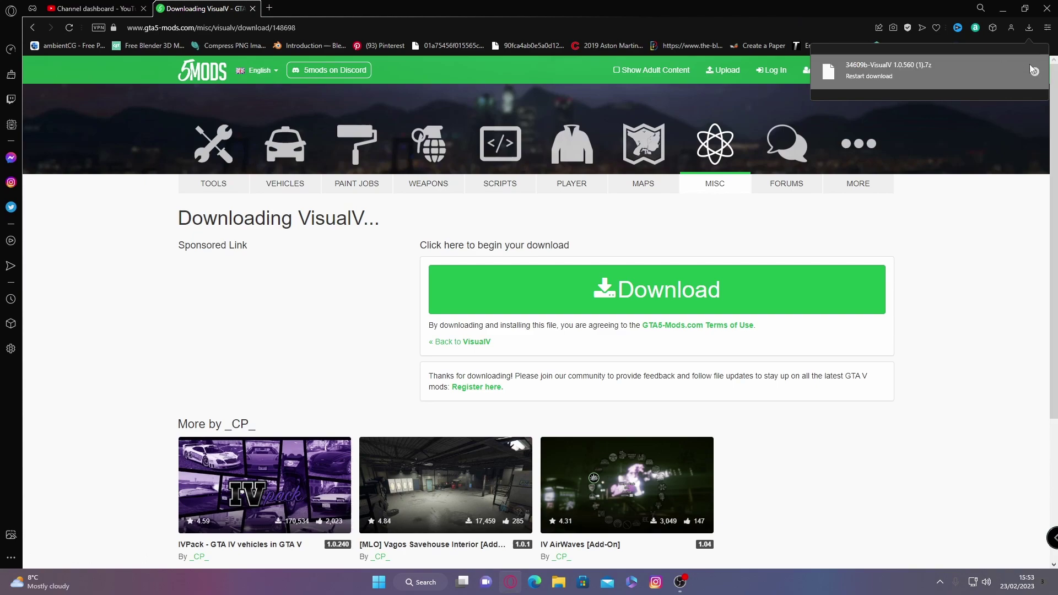
Open the finished VisualV .7z download with WinRAR archiver, just once.
left_click(1028, 30)
left_click(957, 138)
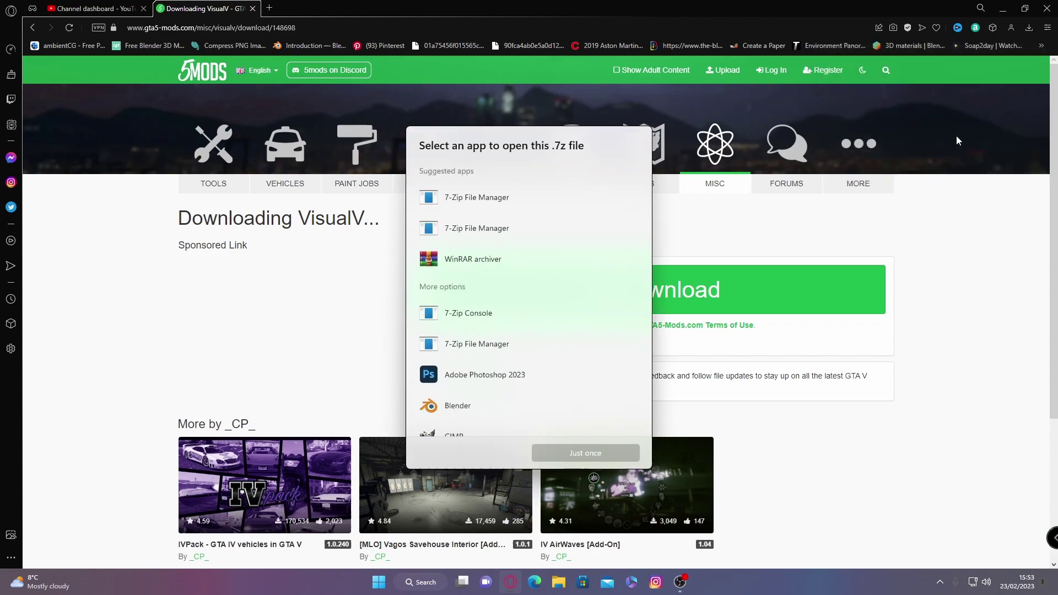
left_click(485, 259)
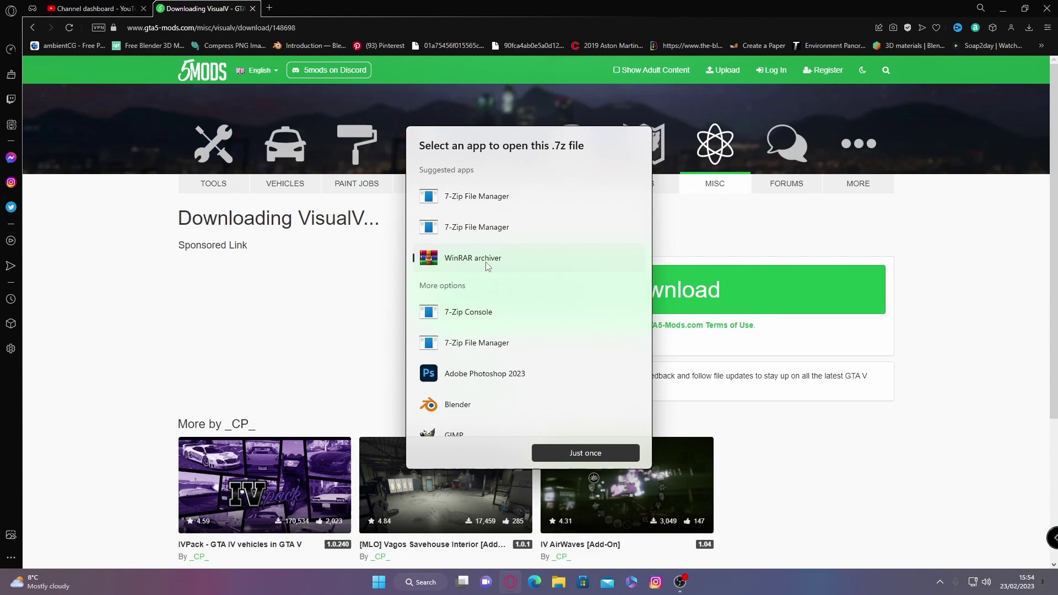
left_click(606, 455)
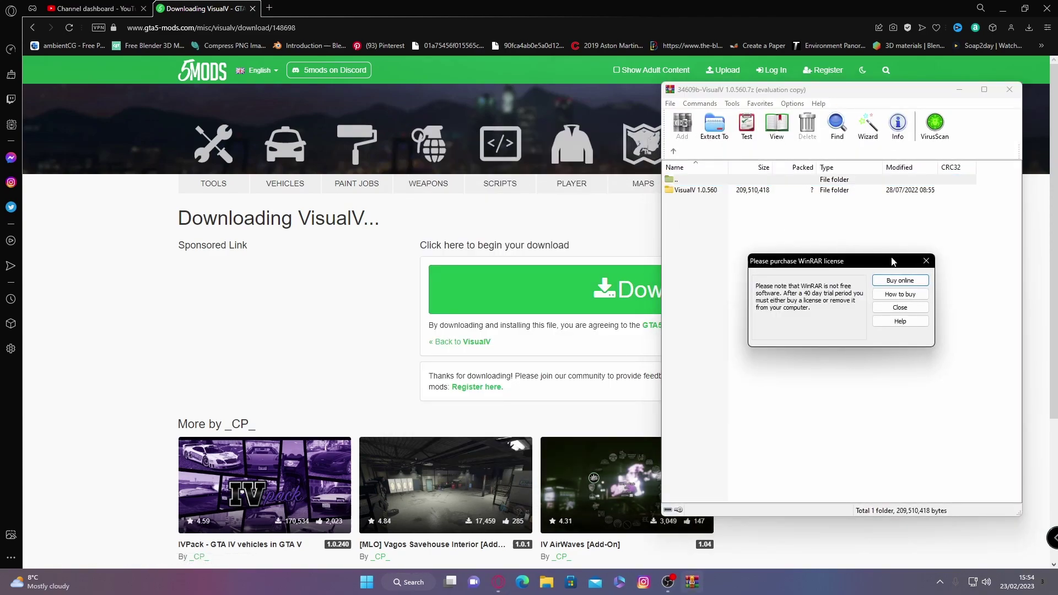
Browse VisualV 1.0.560 > installation and open VisualV.oiv, dismissing the licence reminders.
key("Escape")
double_click(699, 190)
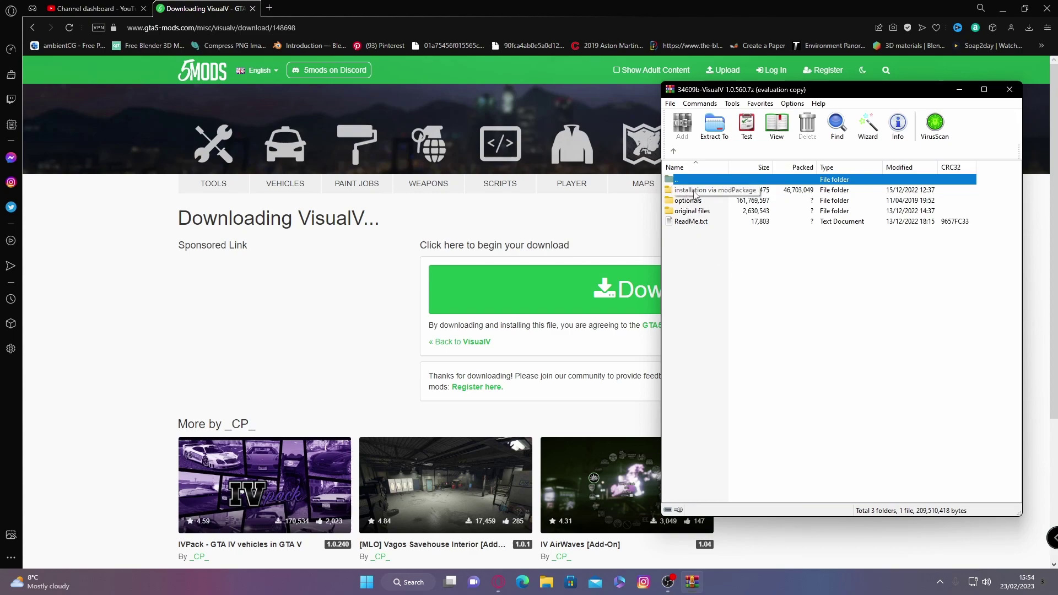
double_click(696, 191)
left_click(738, 236)
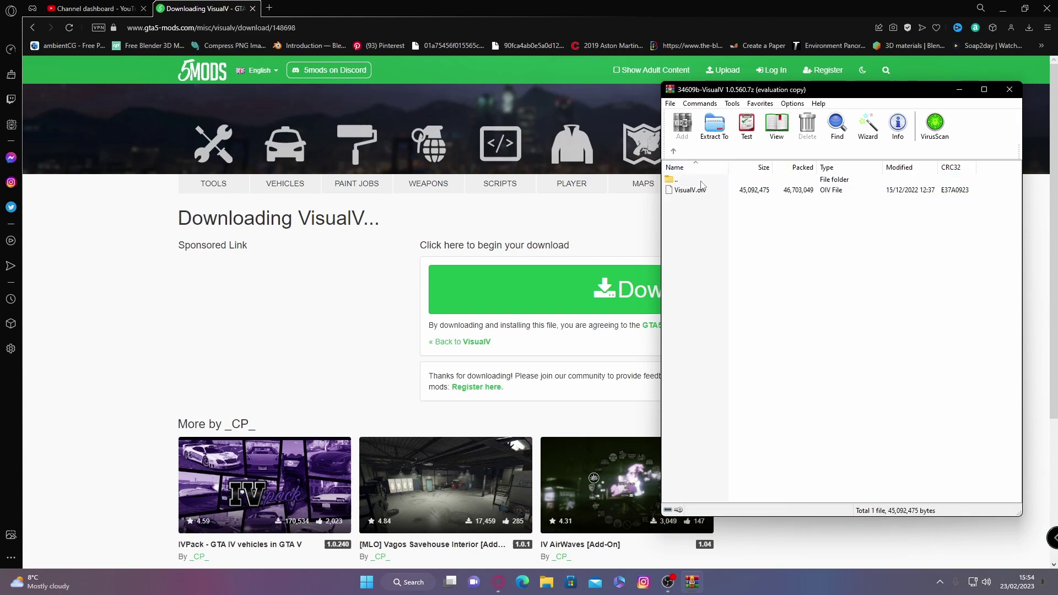
left_click_drag(717, 93, 648, 82)
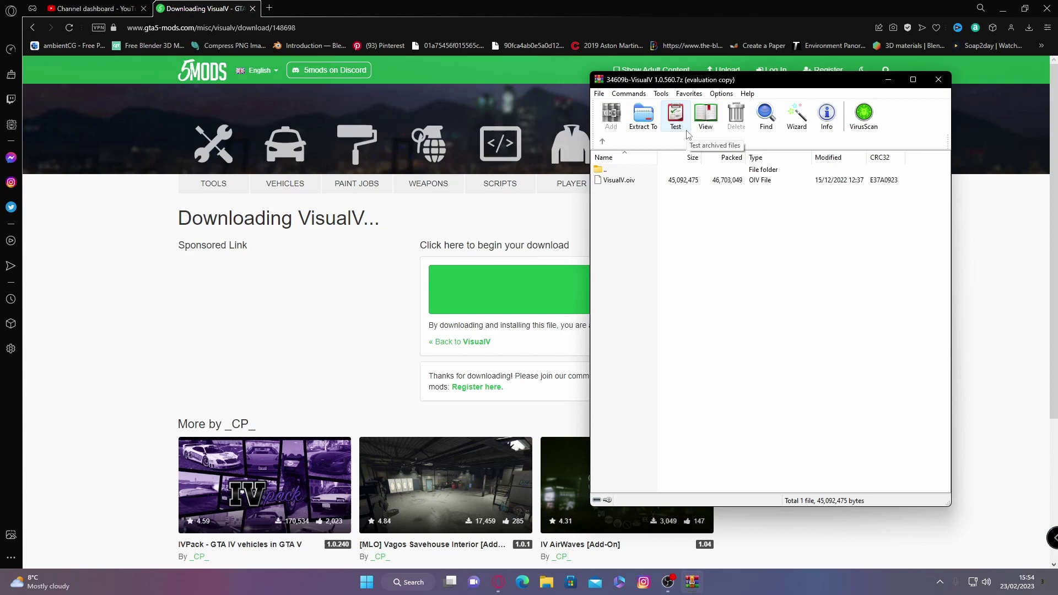
double_click(620, 180)
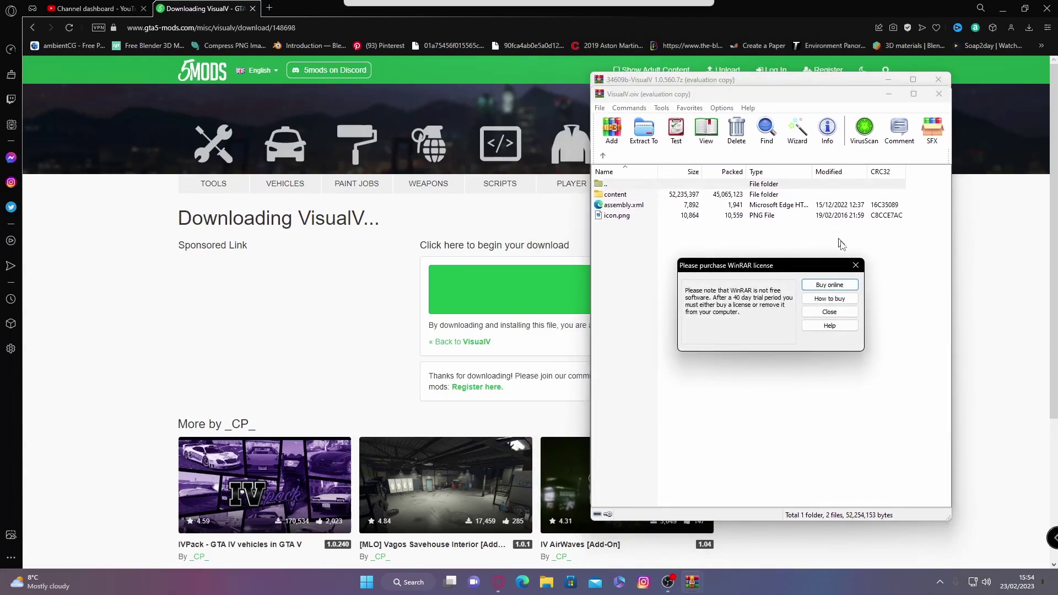
left_click(855, 265)
left_click_drag(638, 100, 631, 78)
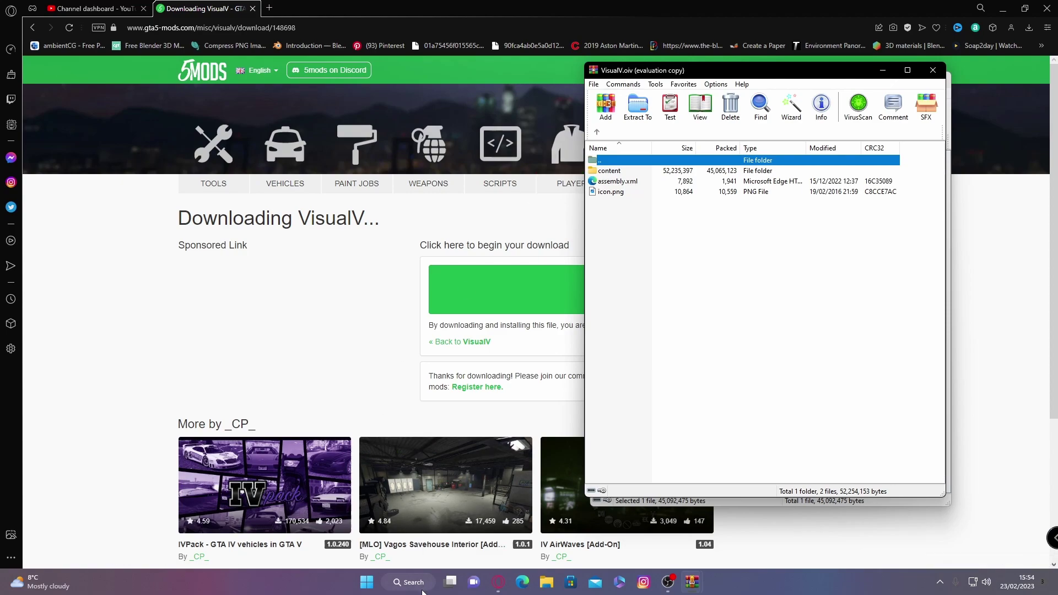
Find FiveM via system search and go to its installation folder.
left_click(1000, 9)
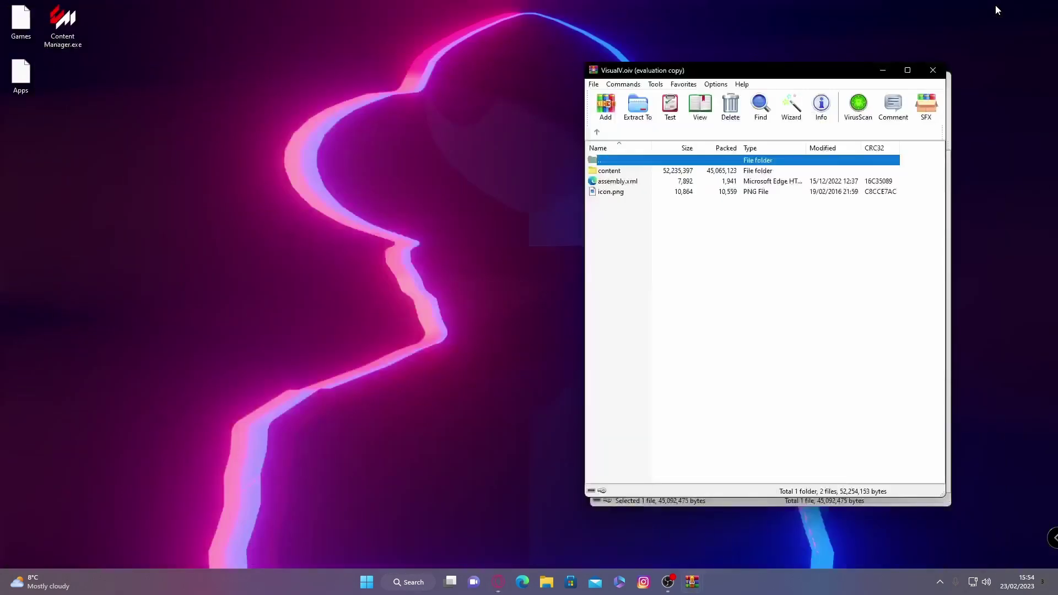
left_click(402, 587)
type("f")
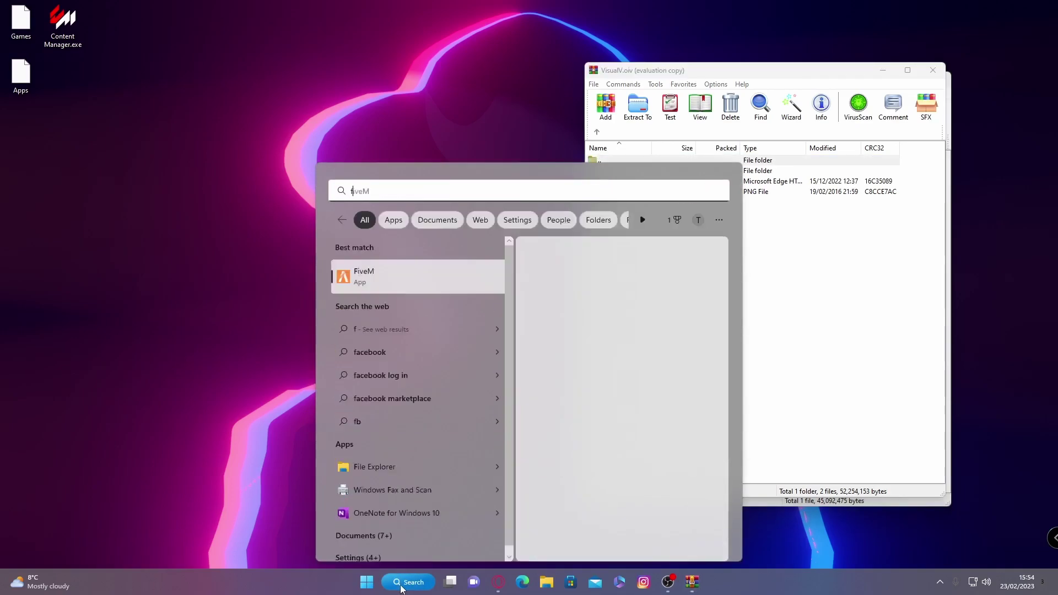
type("i")
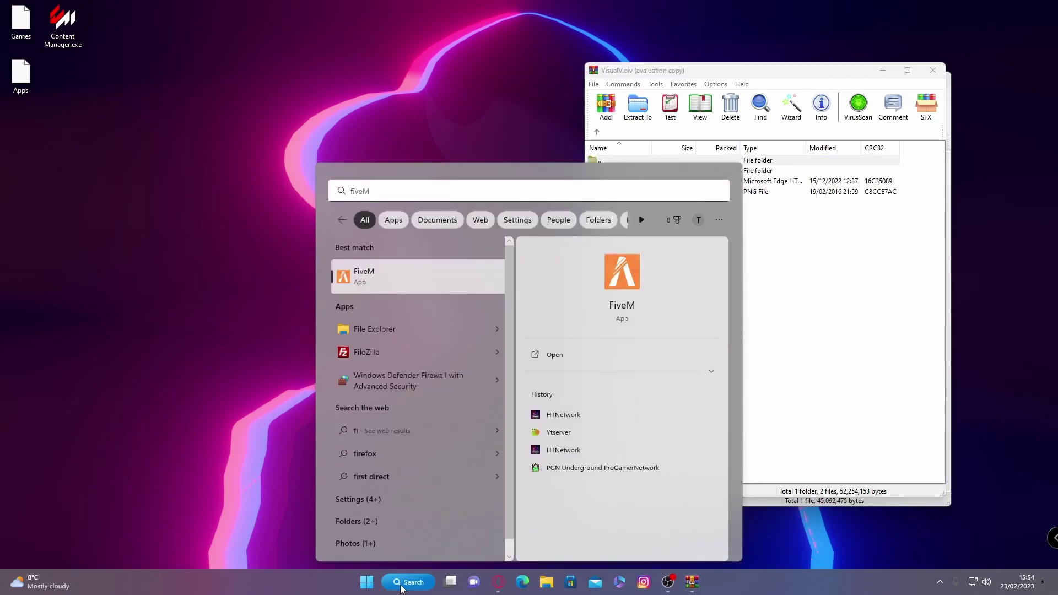
right_click(387, 280)
left_click(431, 313)
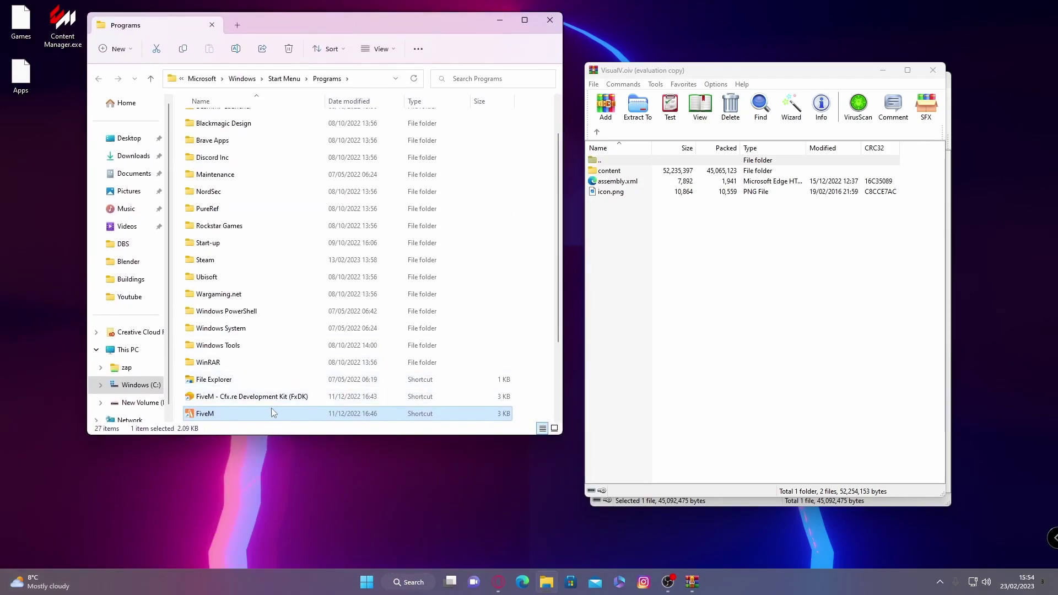
right_click(251, 419)
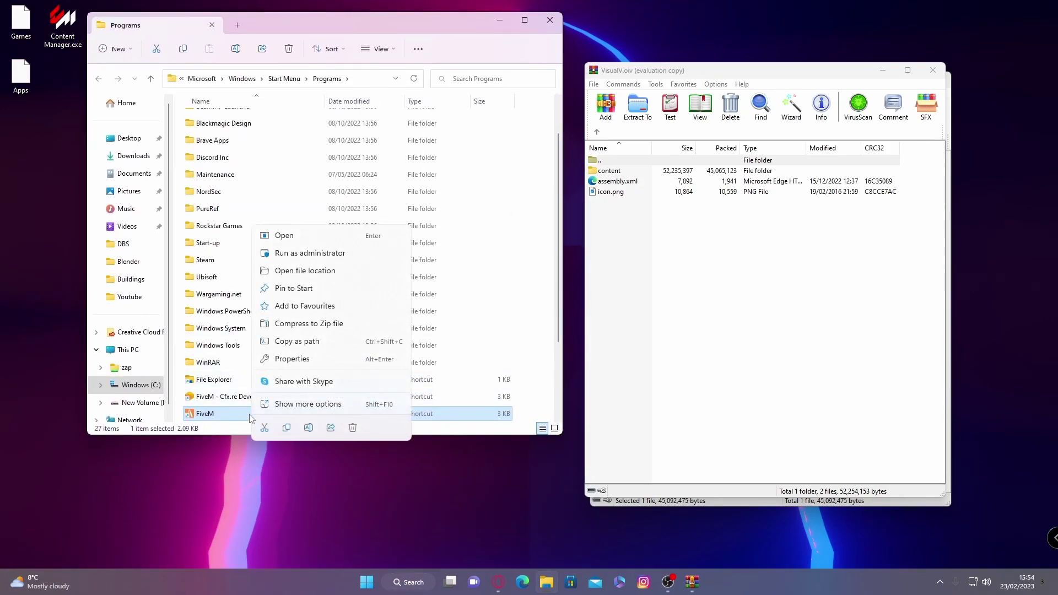
left_click(290, 271)
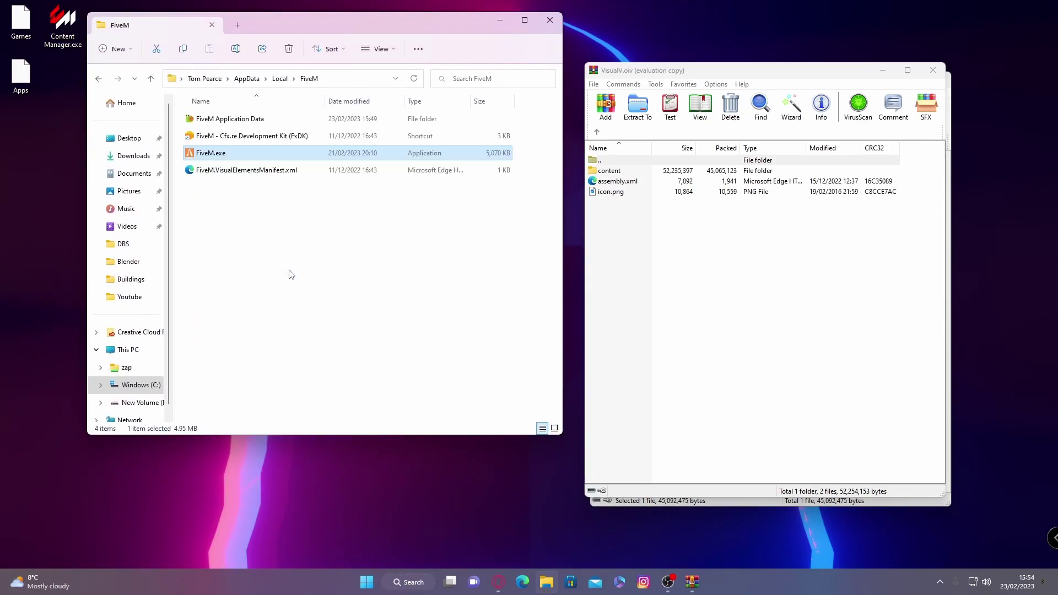
Open FiveM Application Data\citizen\common\data and position the Explorer window beside WinRAR.
double_click(240, 119)
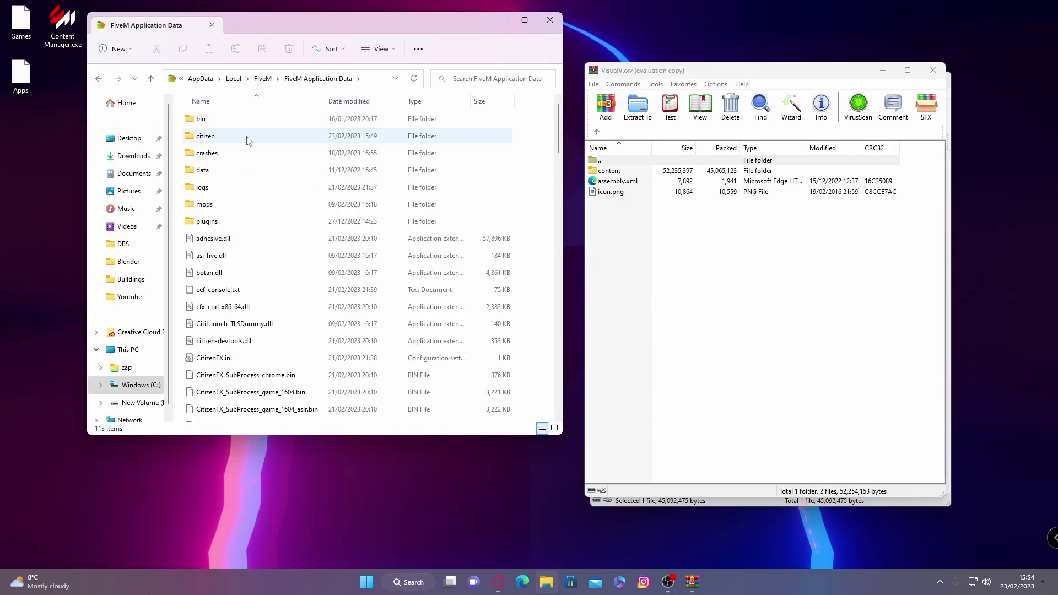
double_click(247, 140)
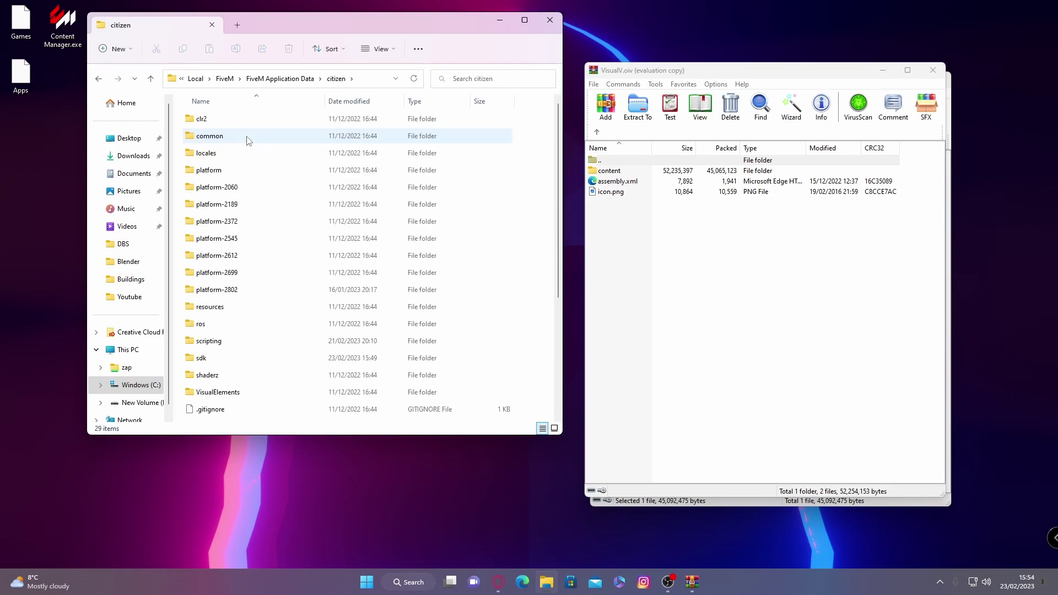
double_click(246, 138)
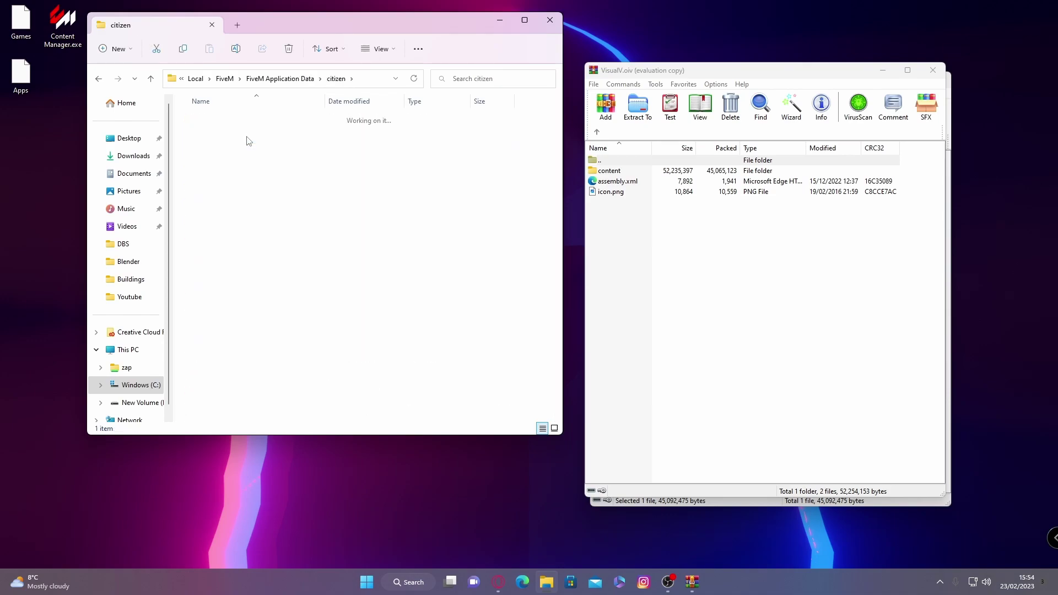
double_click(213, 121)
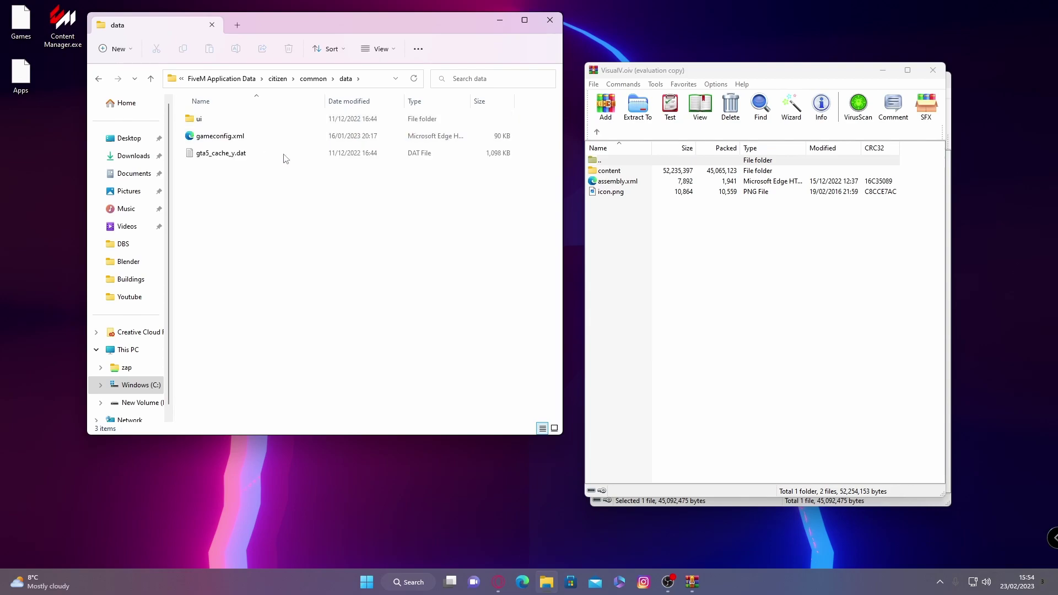
left_click_drag(406, 319, 229, 120)
left_click(284, 222)
left_click_drag(208, 246, 198, 117)
left_click(298, 246)
left_click_drag(347, 21, 328, 70)
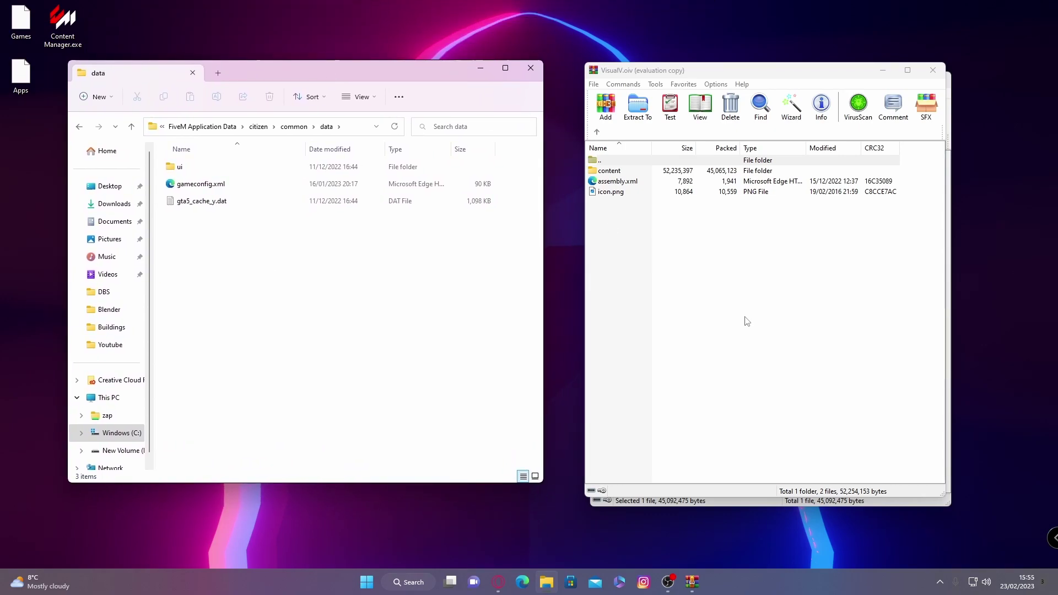
Copy all 14 items from the package's content\common\data into FiveM's data folder.
left_click(746, 323)
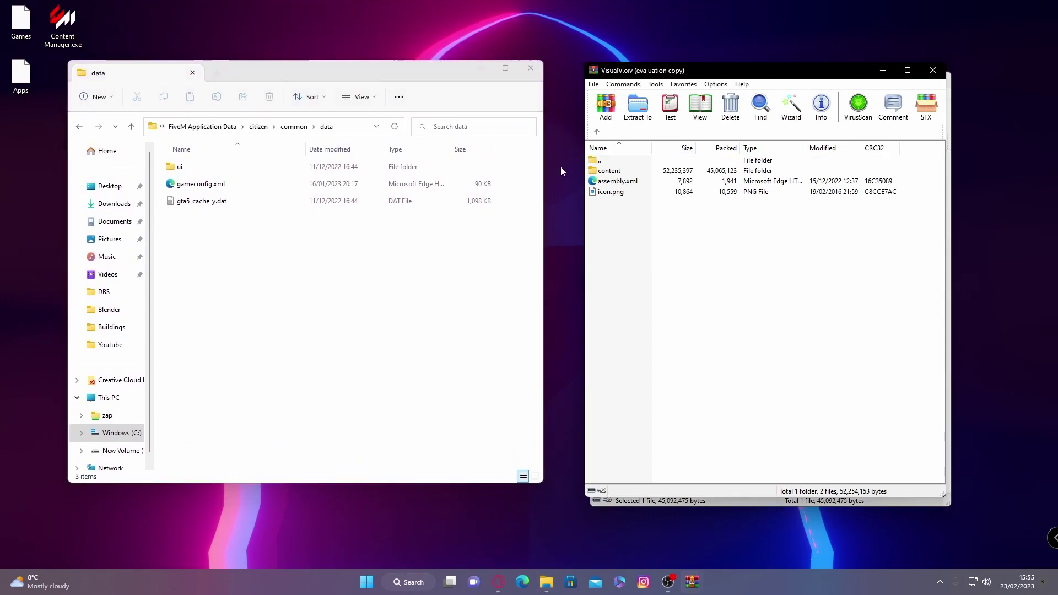
left_click(614, 170)
double_click(615, 172)
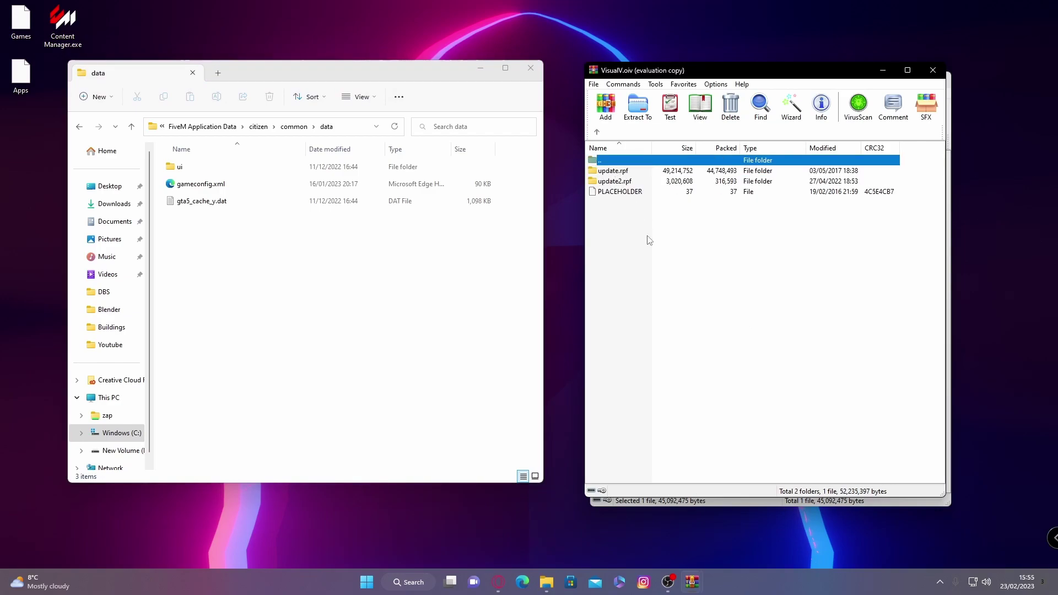
double_click(620, 174)
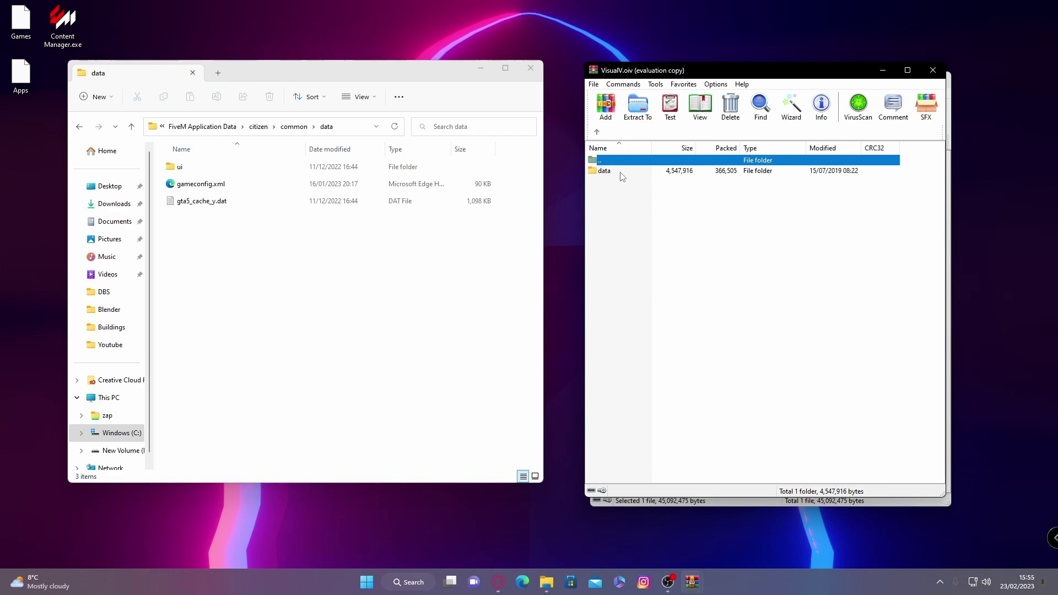
left_click(622, 175)
double_click(620, 175)
left_click_drag(680, 347, 620, 176)
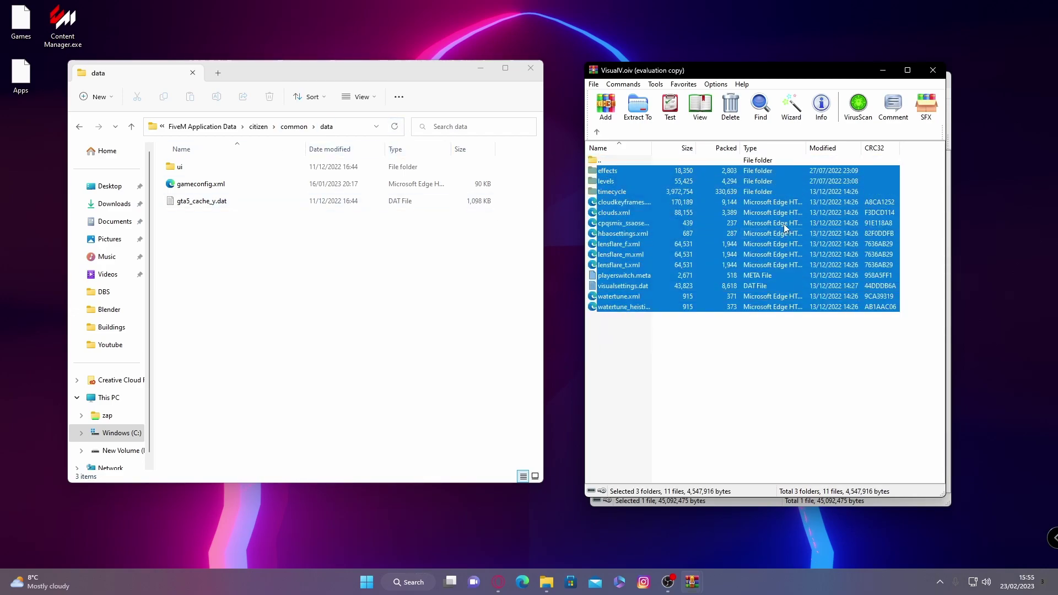
left_click_drag(785, 224, 286, 298)
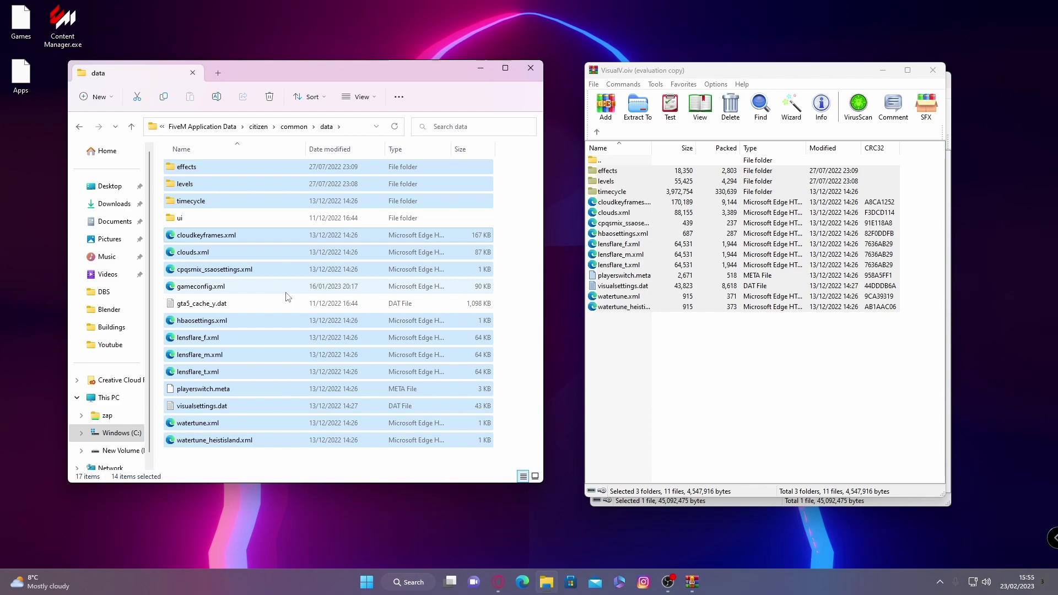
left_click(932, 70)
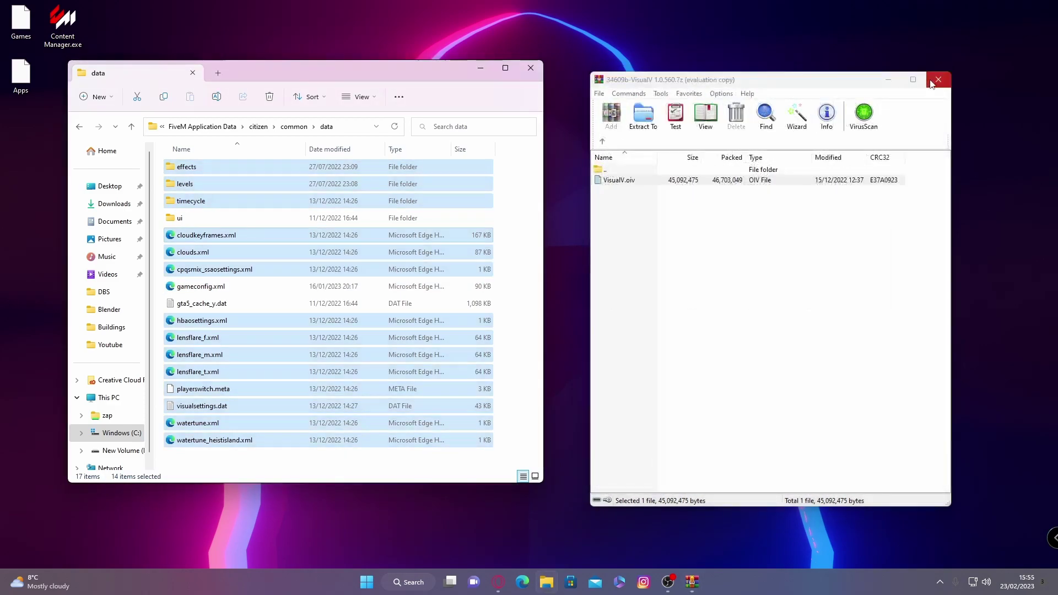